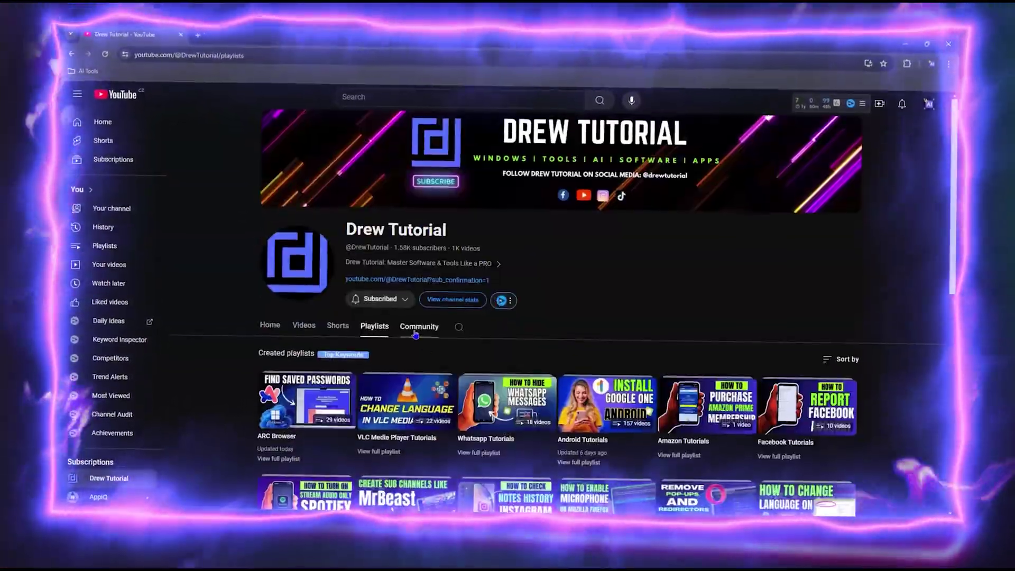
- On the tutorial channel, view the Community posts, then the created Playlists list
left_click(416, 327)
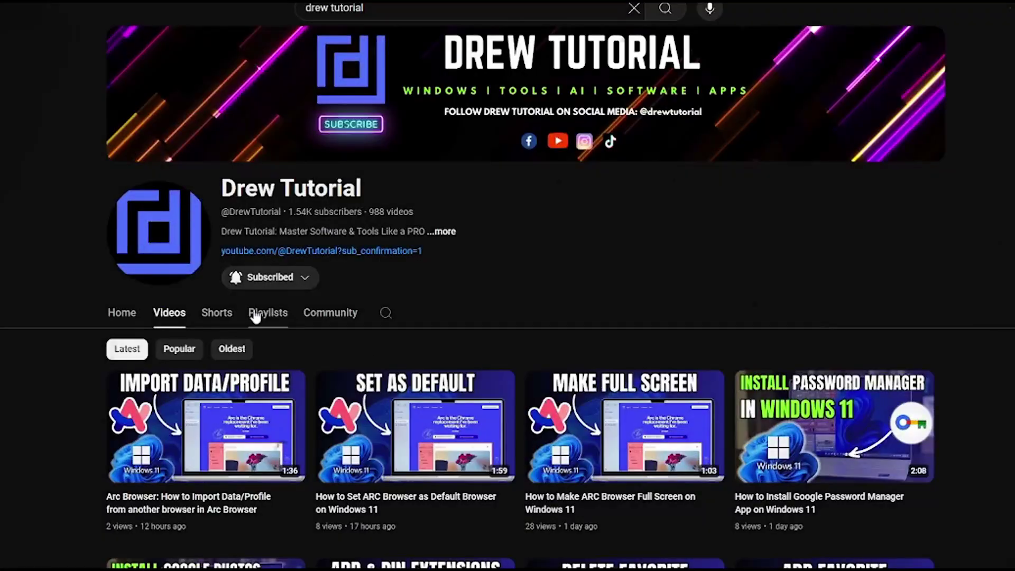
left_click(255, 316)
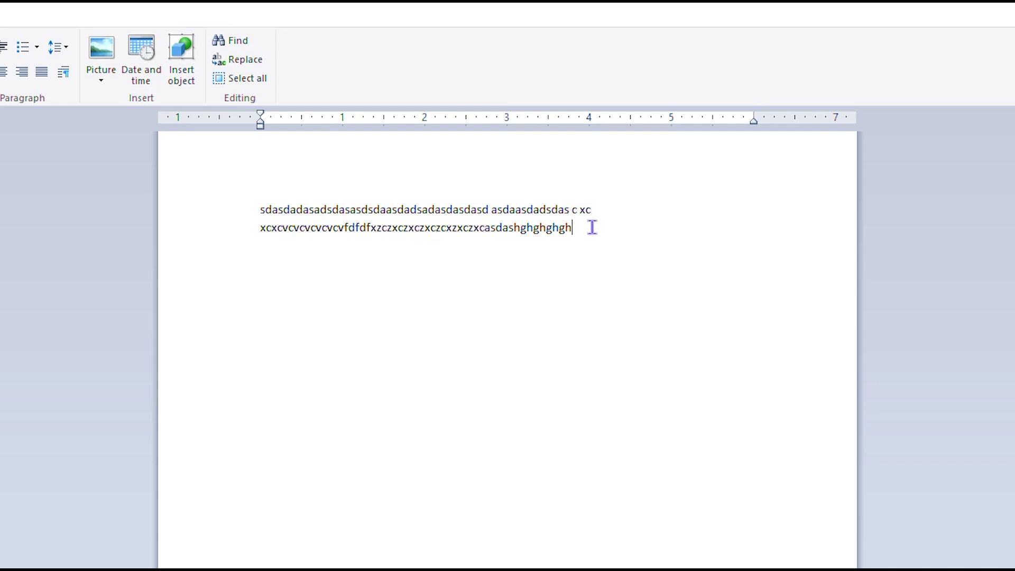
- Type 'dasda' at the end of the second WordPad line
type("dasda")
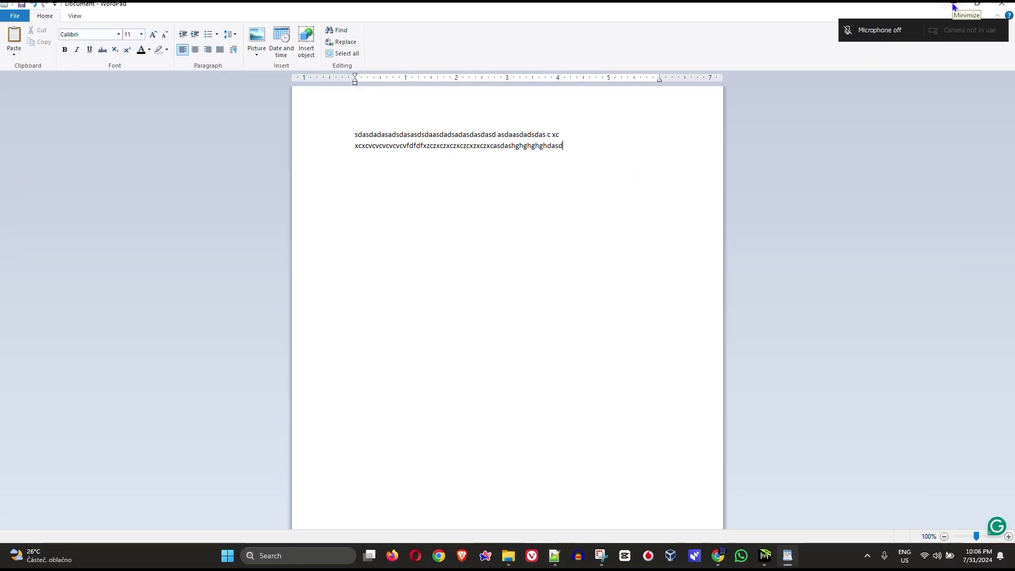
- Minimize WordPad and go to Settings > Accessibility > Keyboard from the Start right-click menu
left_click(952, 5)
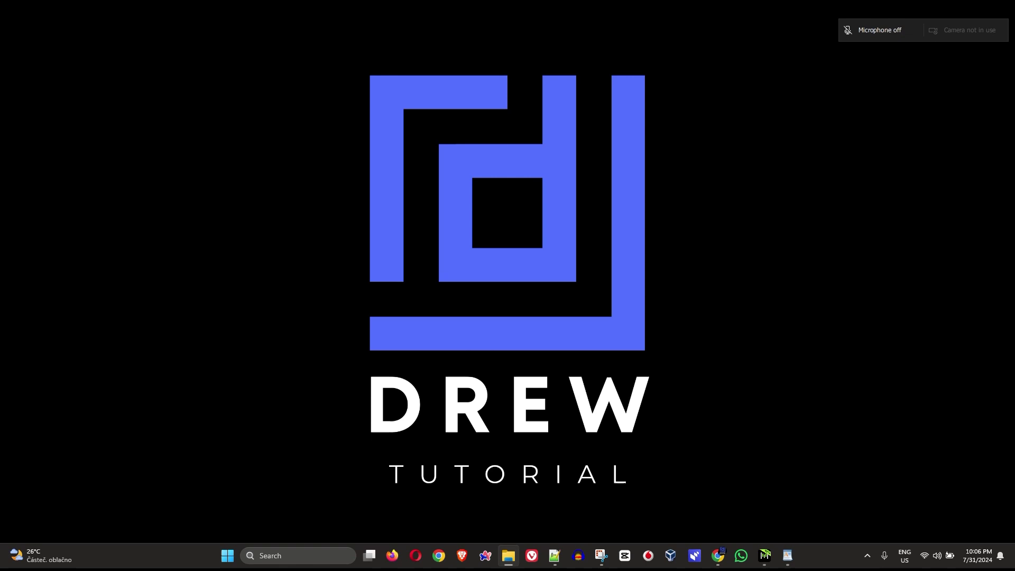
right_click(227, 555)
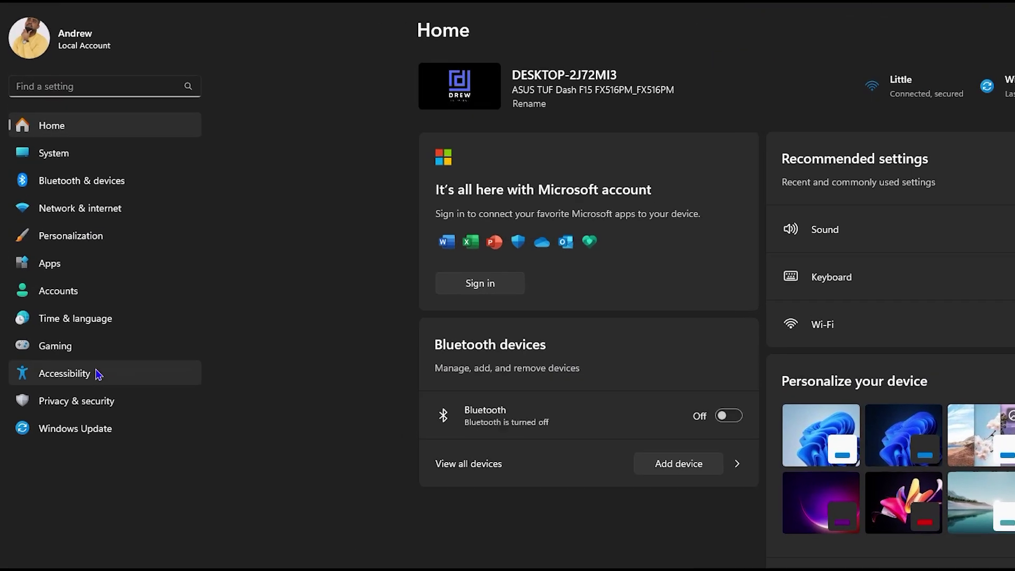
left_click(105, 419)
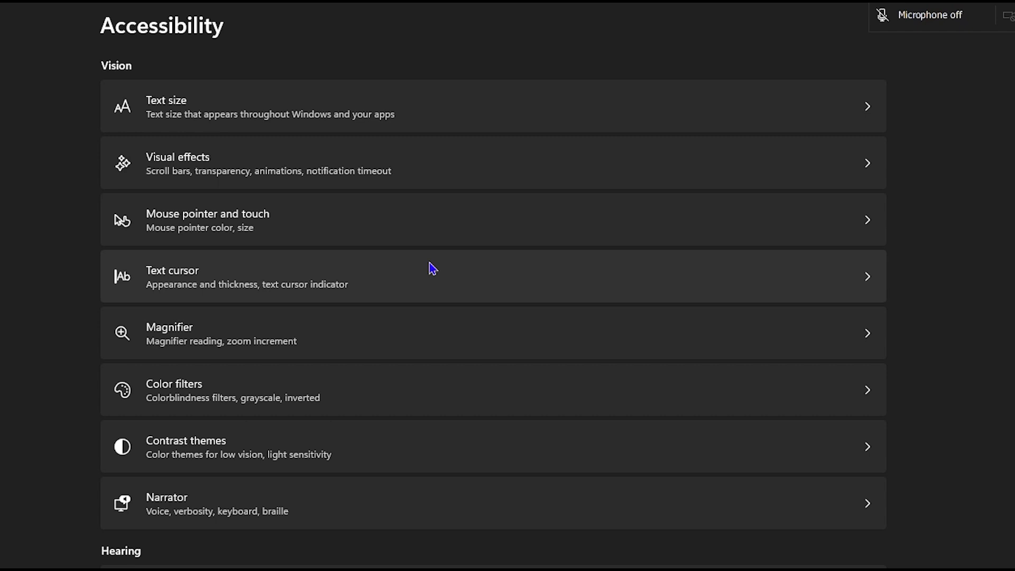
scroll(398, 332, "down", 5)
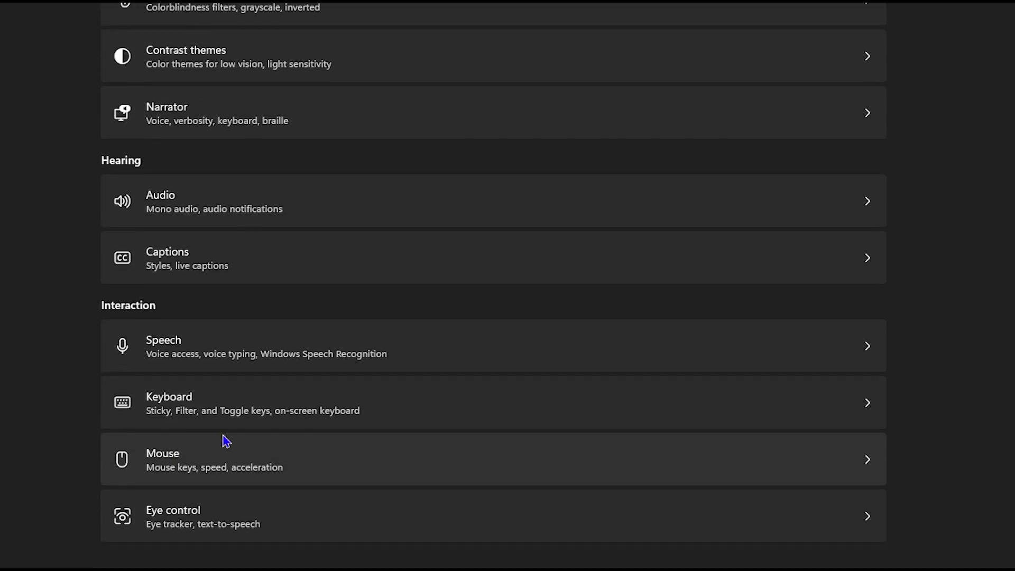
left_click(441, 423)
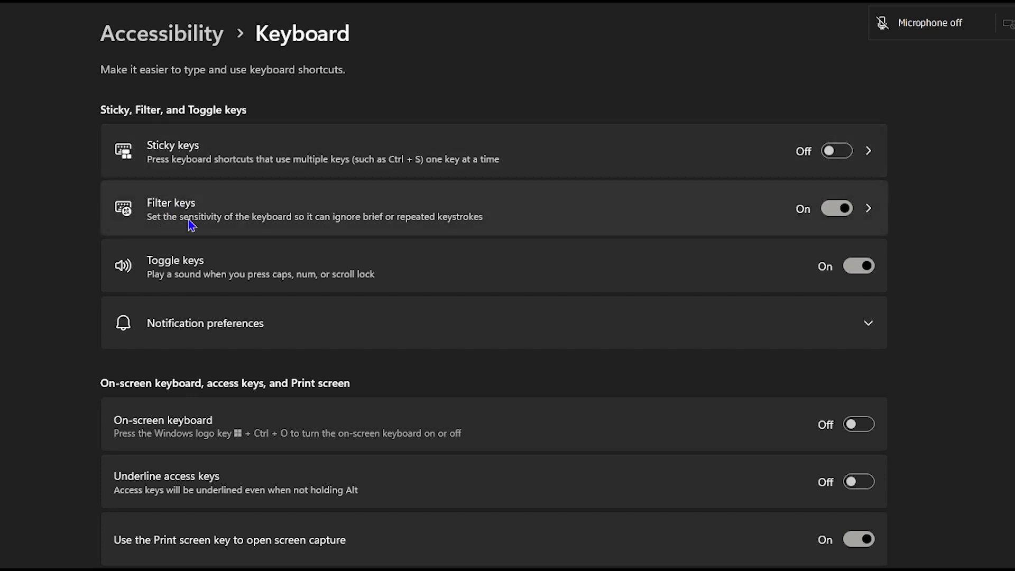
- Open the Filter keys options and check the repeat keys and bounce keys delays
left_click(655, 221)
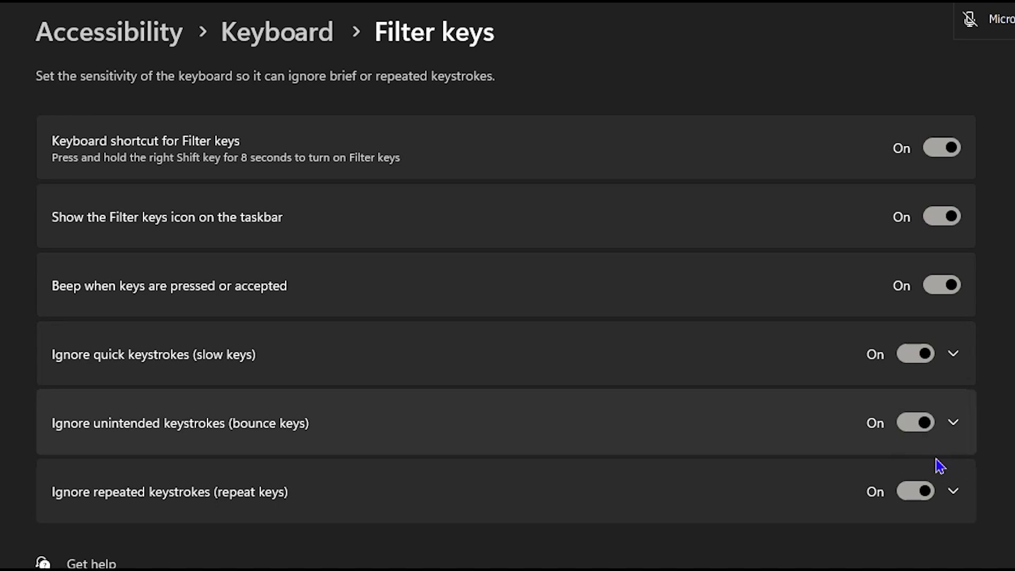
left_click(969, 503)
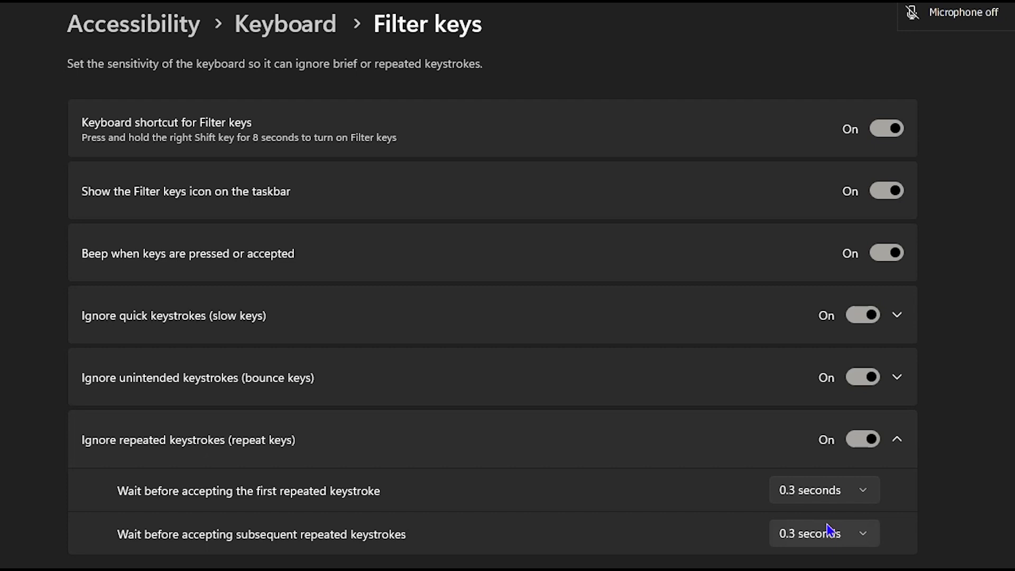
left_click(898, 440)
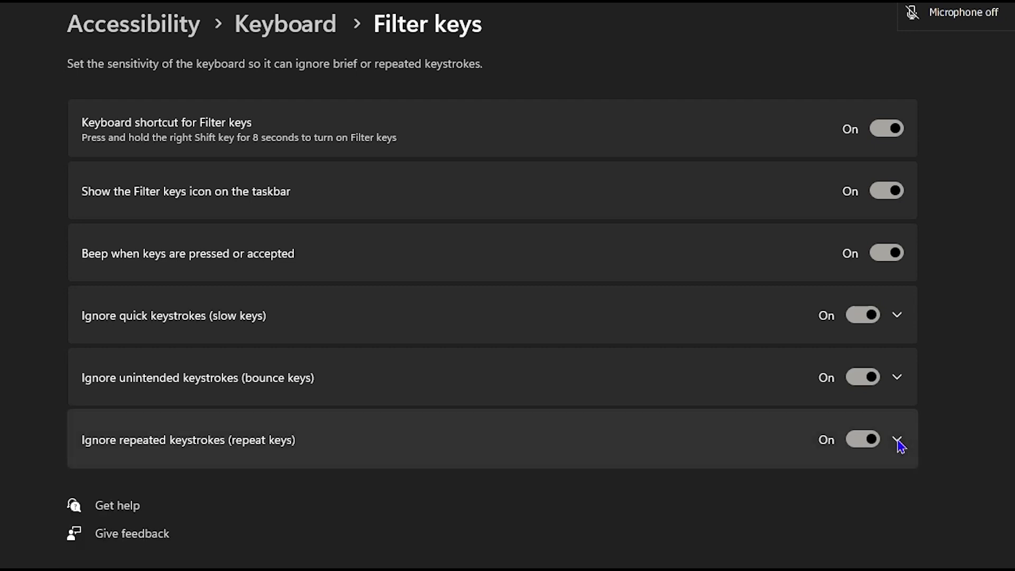
left_click(900, 378)
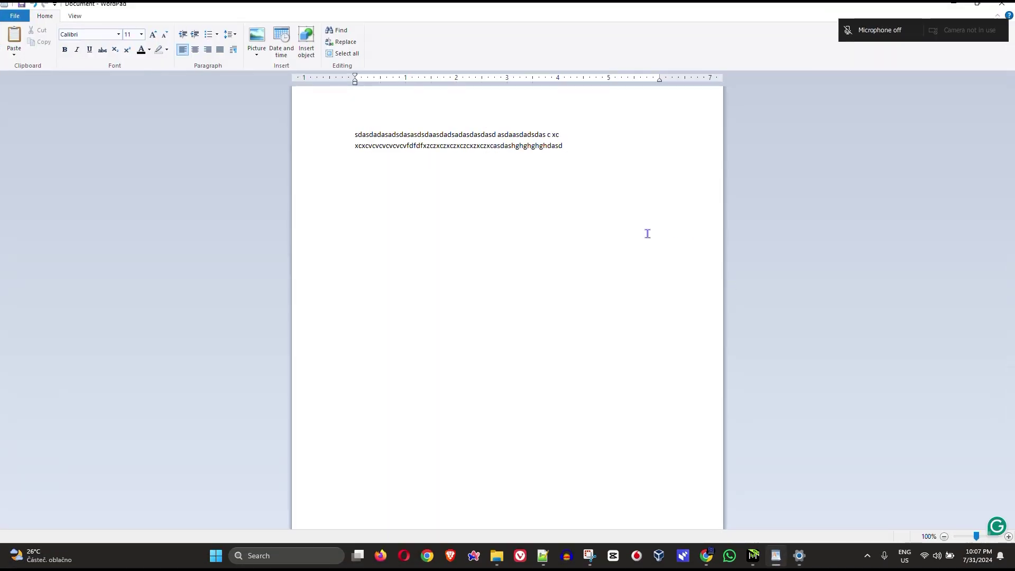
- Set the bounce keys wait to 0.3 seconds and test Backspace in WordPad
key("BackSpace")
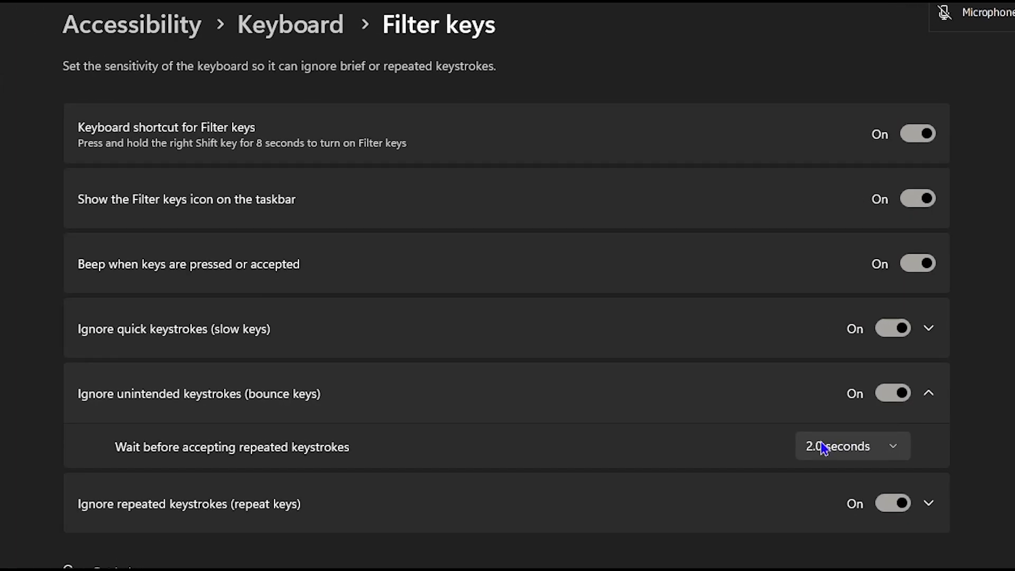
left_click(823, 448)
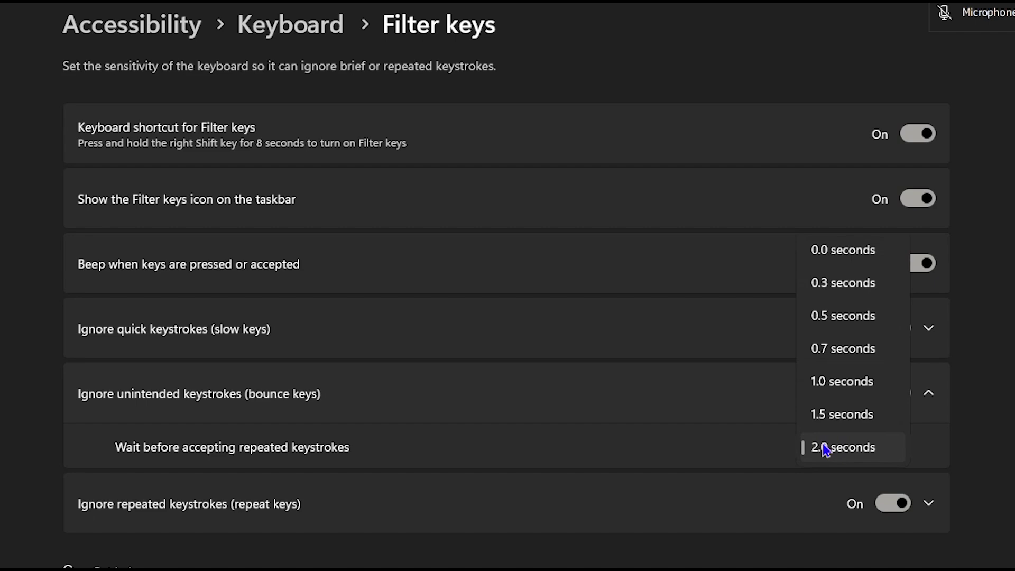
left_click(845, 290)
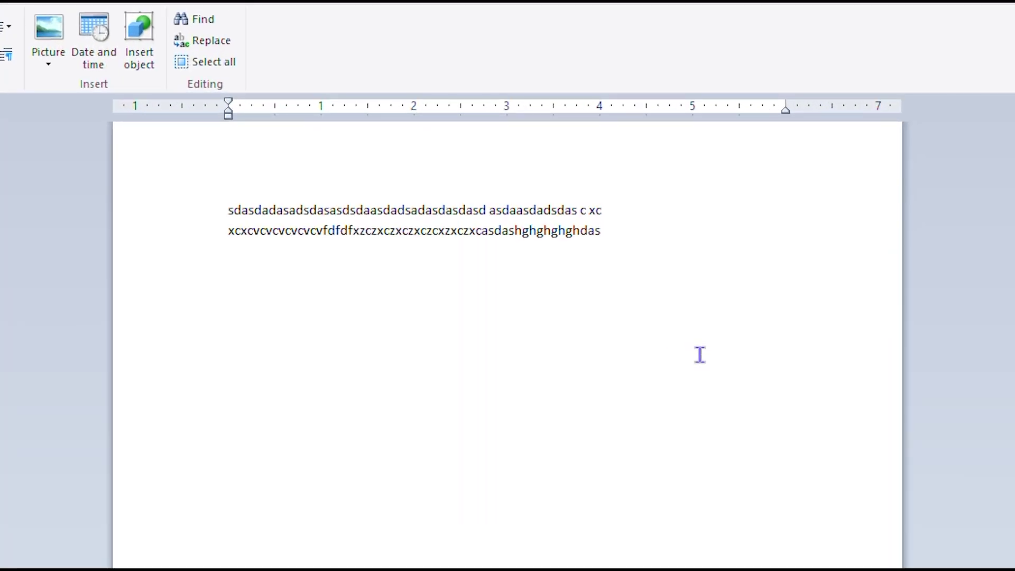
key("BackSpace")
key("BackSpace")
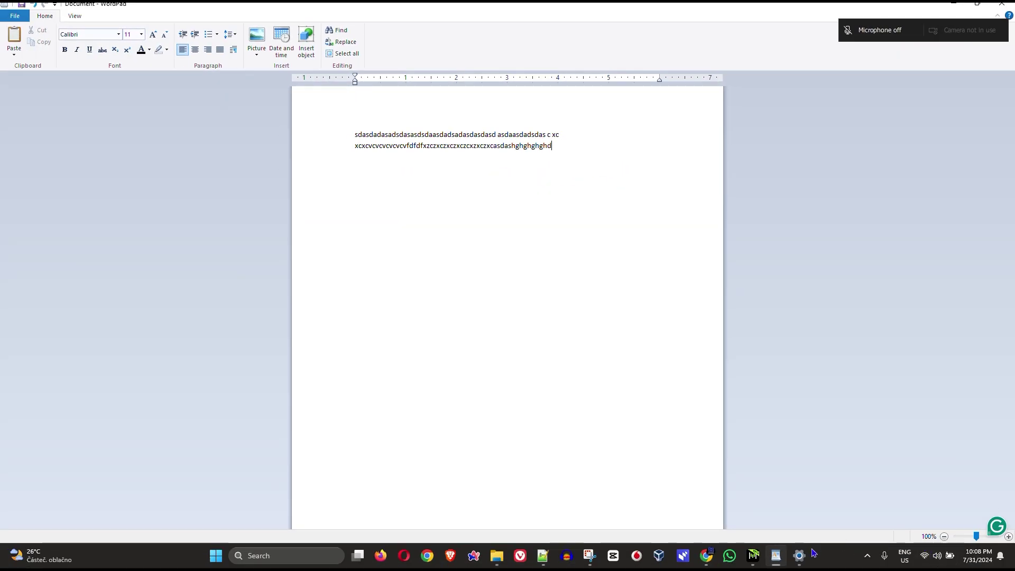
- Back in Filter keys, switch off repeat keys, bounce keys and slow keys
left_click(798, 555)
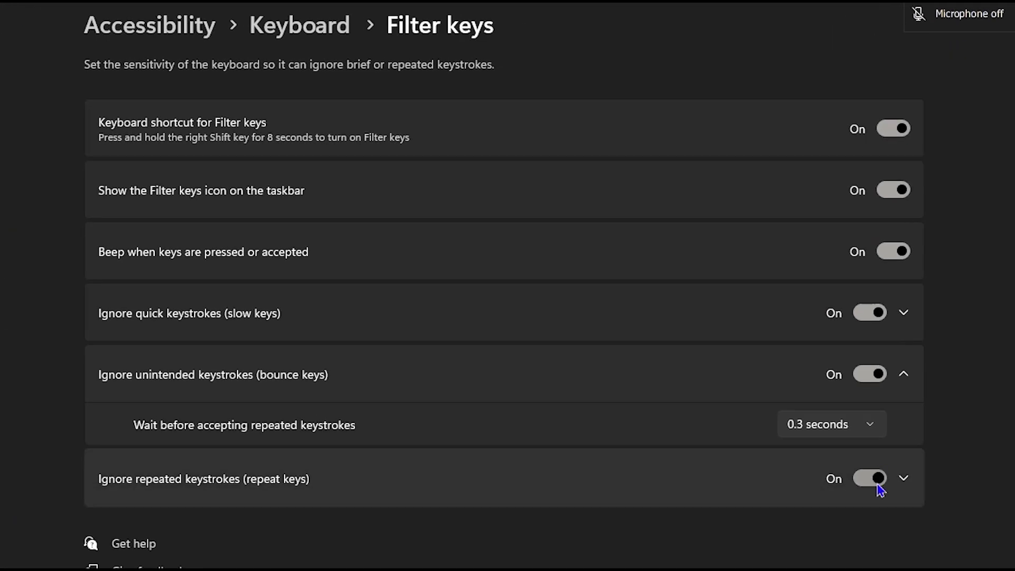
left_click(877, 476)
left_click(873, 376)
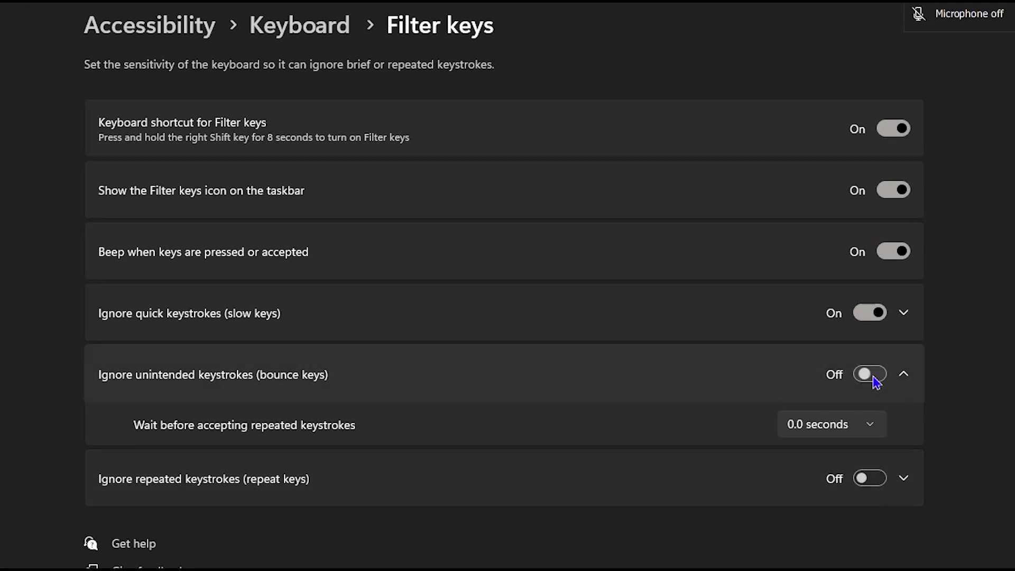
left_click(868, 312)
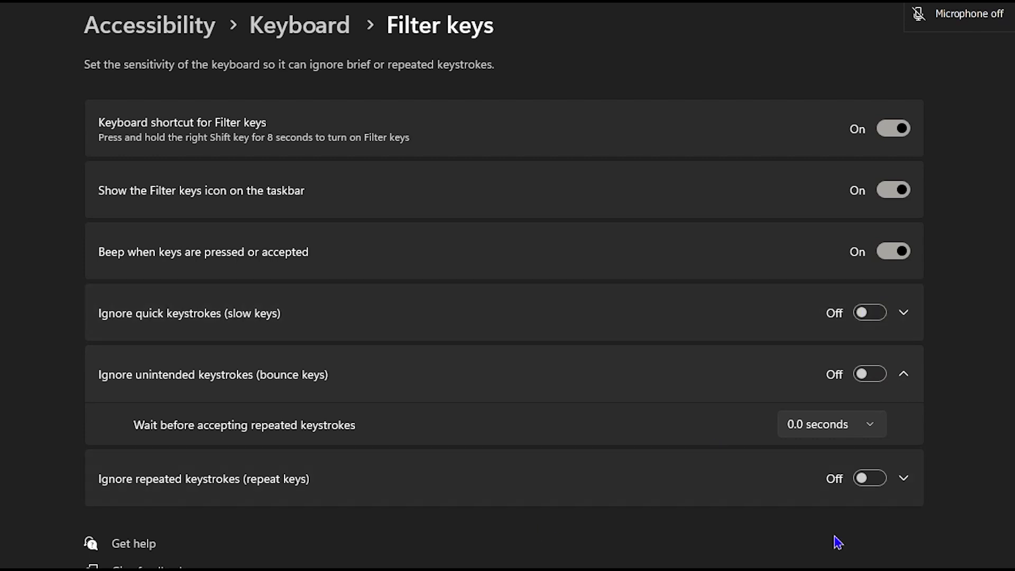
left_click(903, 374)
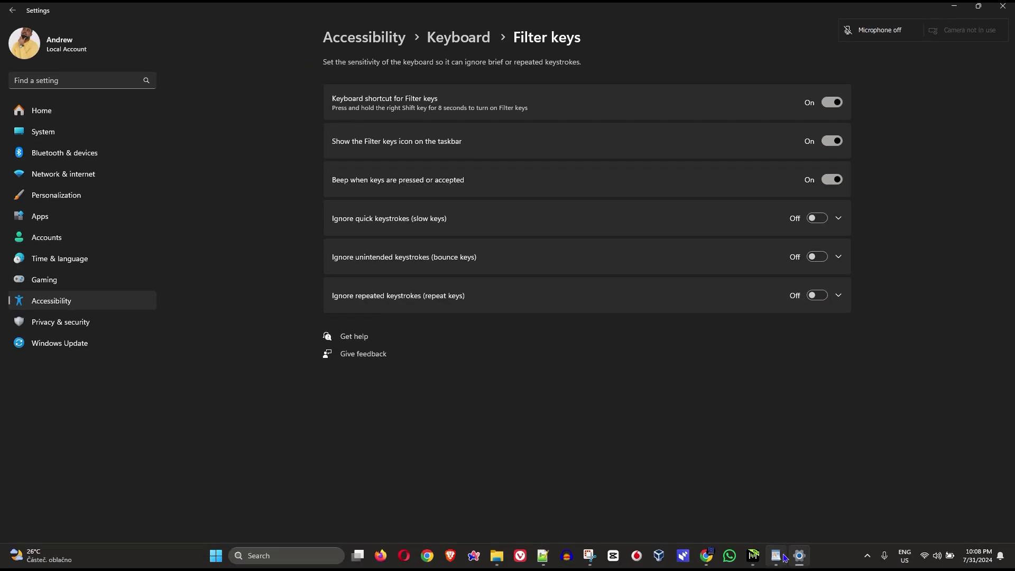
- In WordPad, delete the stray characters at line 2's end and type tab-separated 'qws', 'sq', 'w' groups
left_click(781, 556)
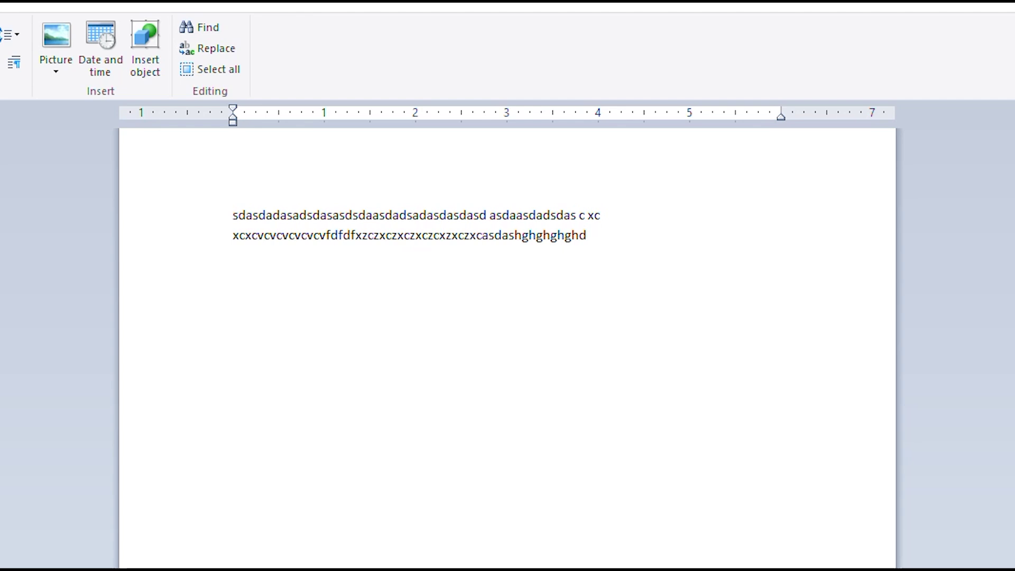
key("BackSpace")
key("BackSpace")
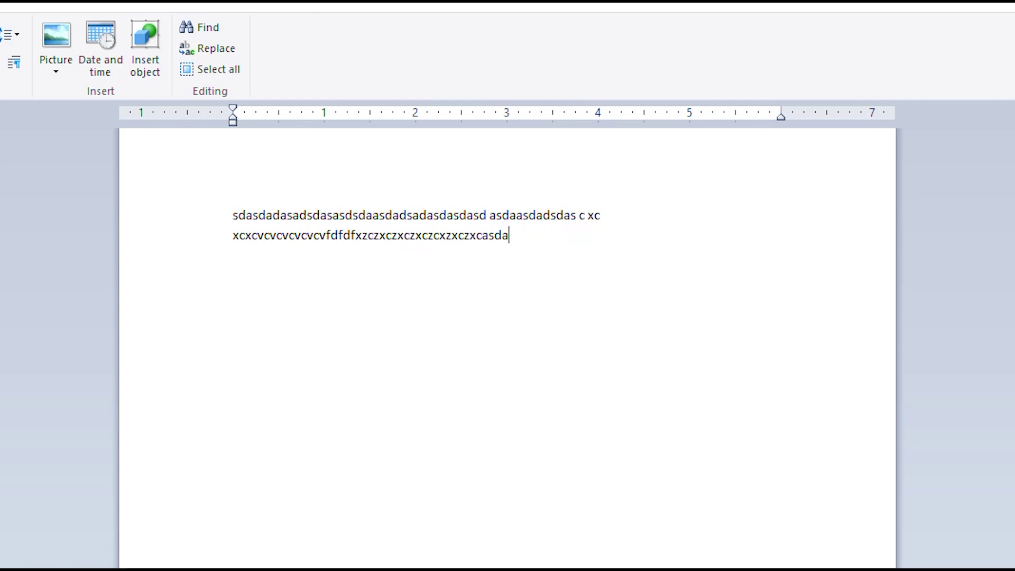
key("BackSpace")
type("s")
key("Tab")
type("qws")
key("Tab")
type("sq")
key("Tab")
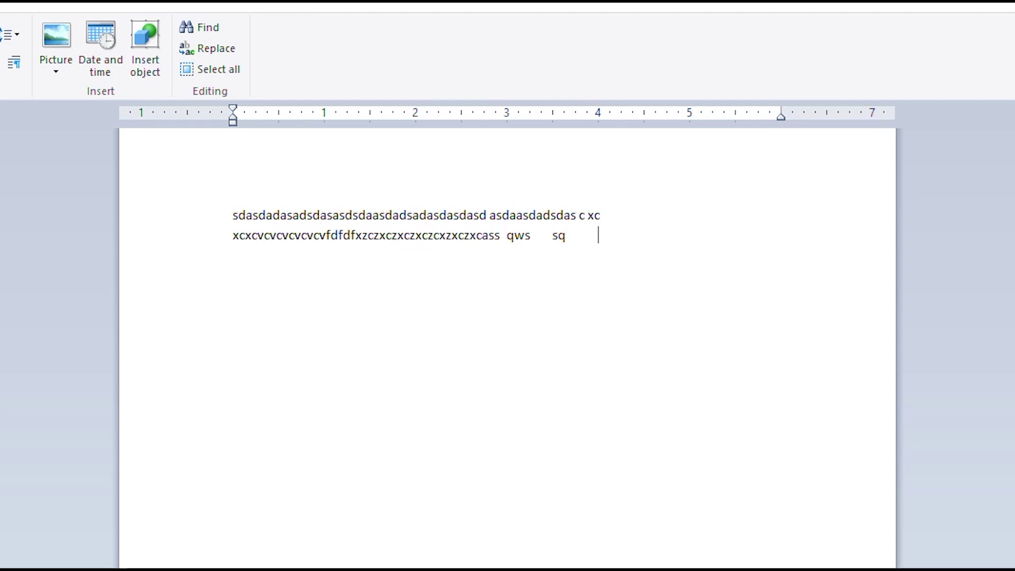
key("Tab")
type("w")
key("Tab")
type("w")
key("Tab")
type("w")
key("Tab")
type("w")
key("Tab")
type("w")
key("Tab")
type("w\t\t\t\tw\tw\tqwq\tqw\tqw\tw\tqw\tq")
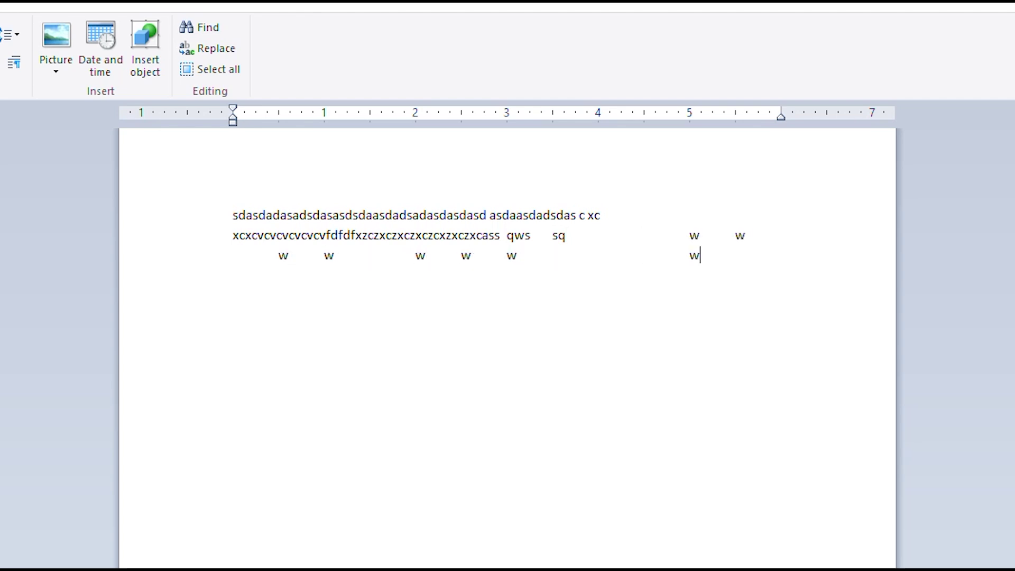
type("w\t\t\t")
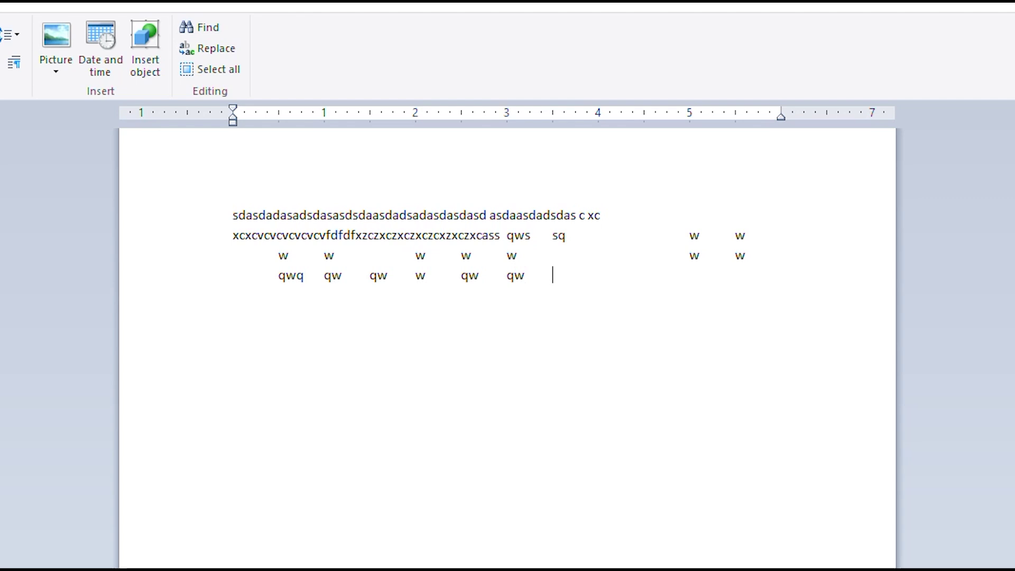
type("q\tqhjqjkb")
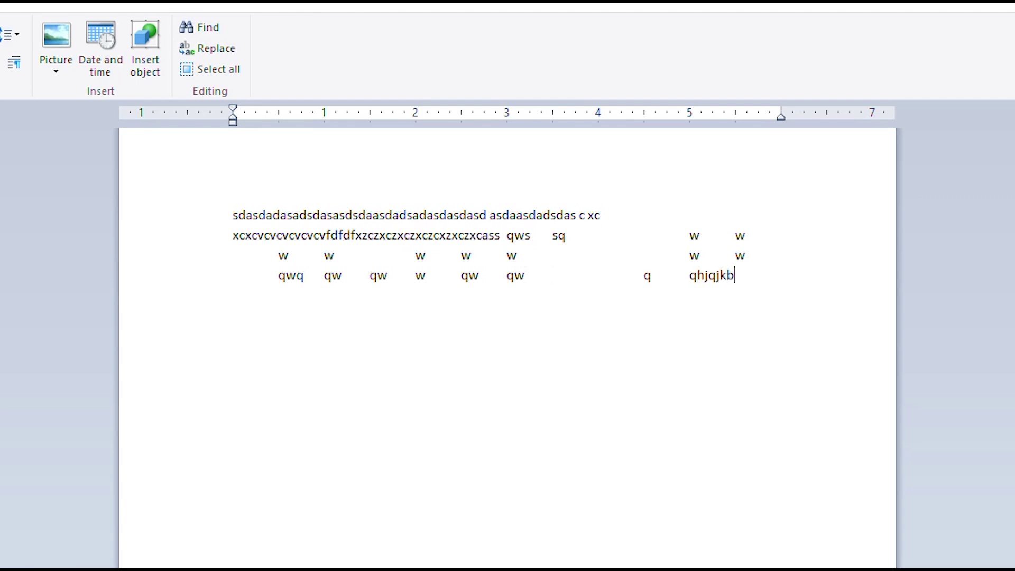
- Type further tab-separated test lines such as 'qjwbq', 'wjkqwk', 'jkqwb' and 'sk'
type("qjwbq")
key("Tab")
type("wjkqwk")
key("Tab")
type("qnnq")
key("Tab")
type("w")
key("Tab")
type("jkqwb")
key("Tab")
type("qwb")
key("Tab")
type("jkwjb")
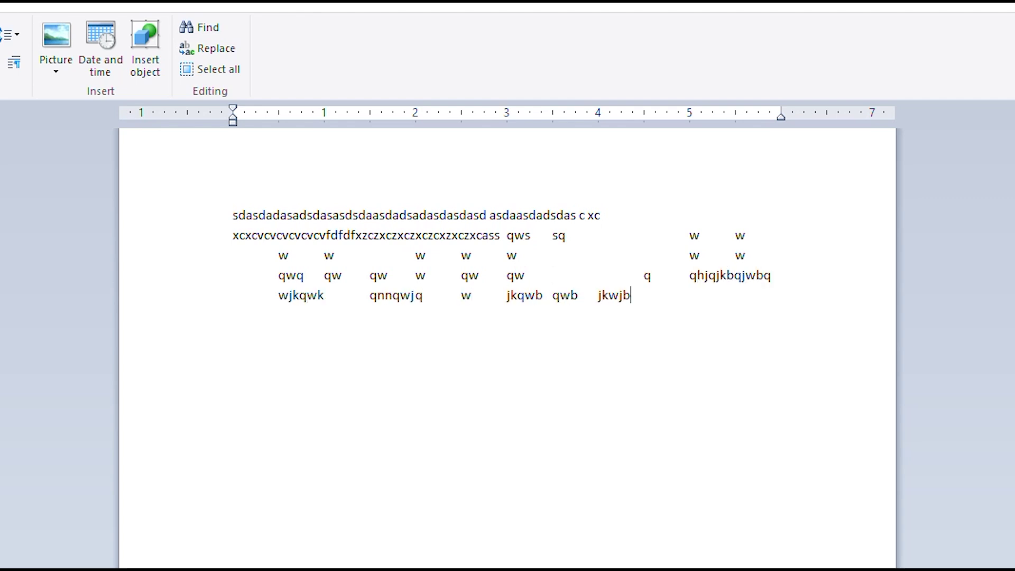
type("kj bs")
key("Tab")
type("kjbsqkjb")
key("Tab")
type("skjb")
key("Tab")
type("k\tqk")
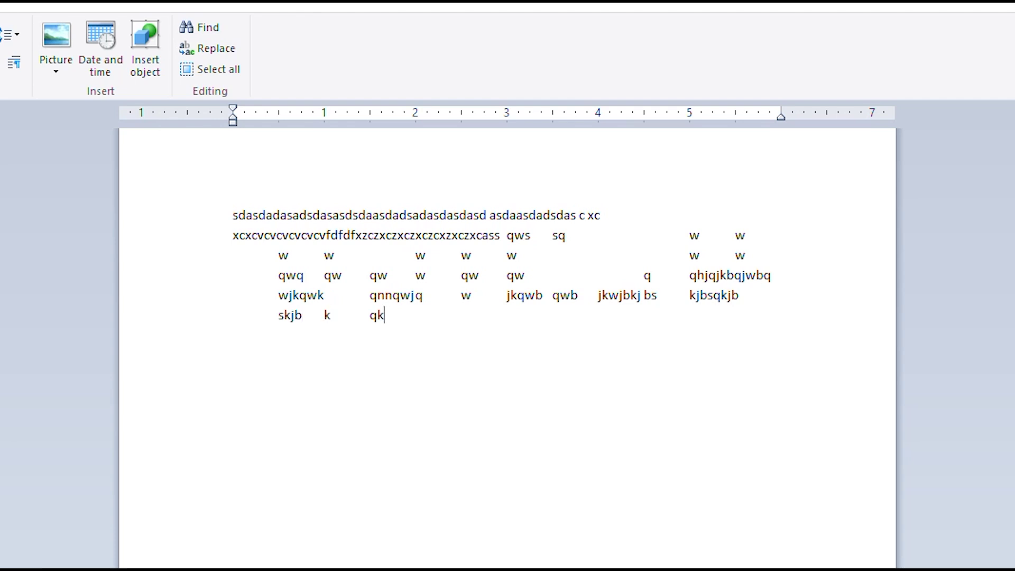
type("qwkqskb")
key("Tab")
type("kkskb\tsk\tsk")
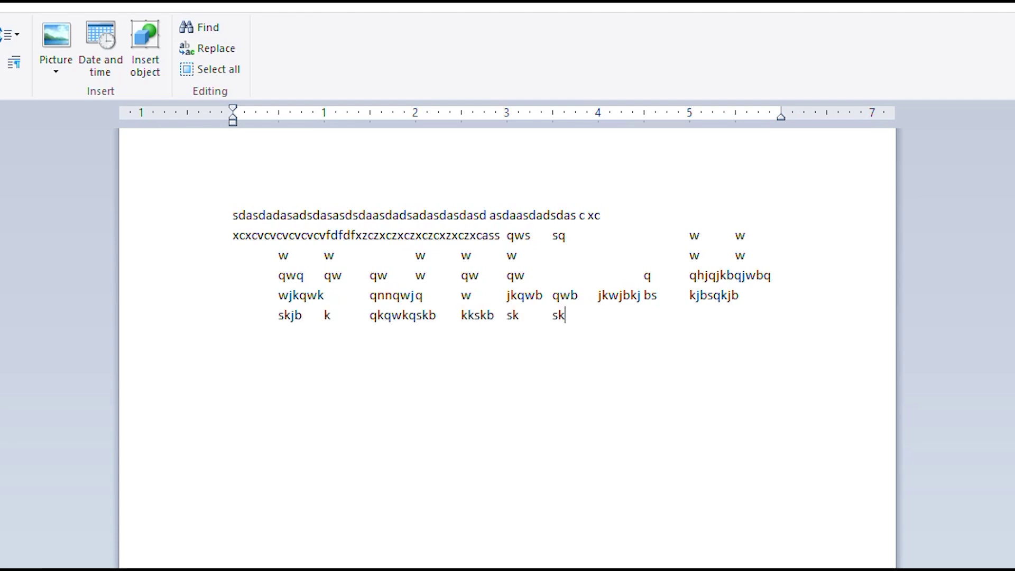
type("\tbsk\tbbbks")
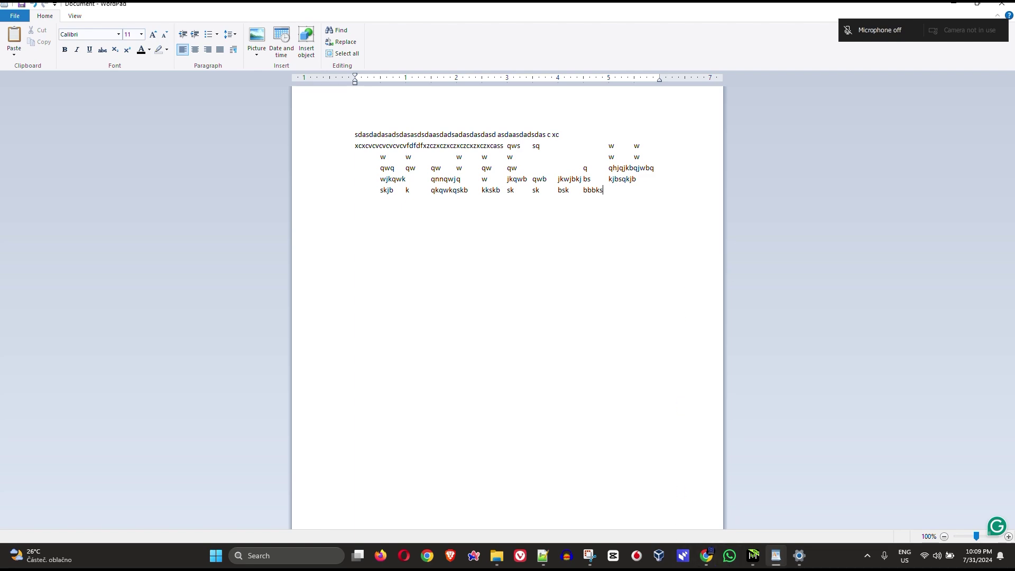
- Turn Filter keys off on the Keyboard page, then type a run of capitals like 'FDSDFS' in WordPad
left_click(799, 555)
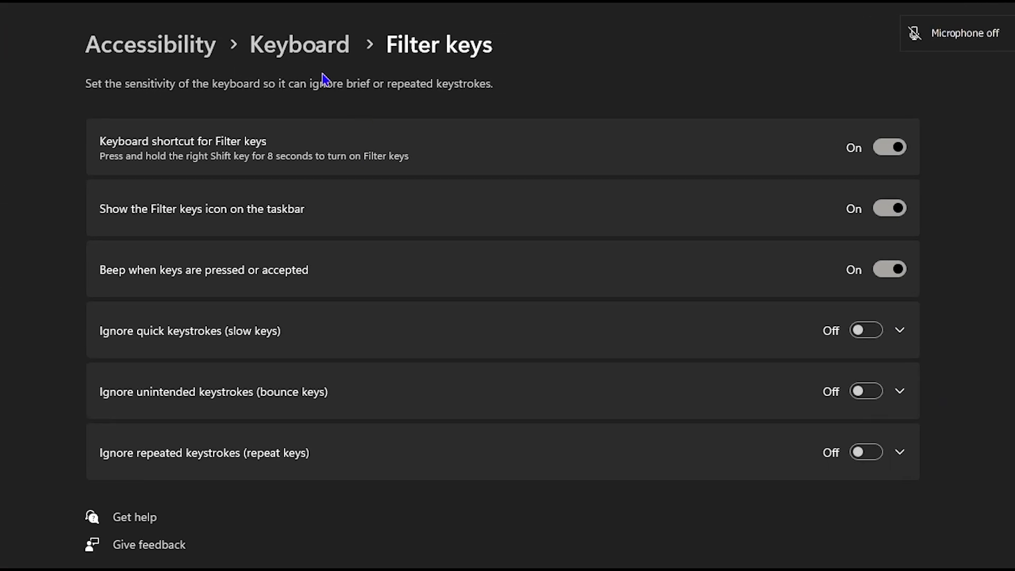
left_click(341, 45)
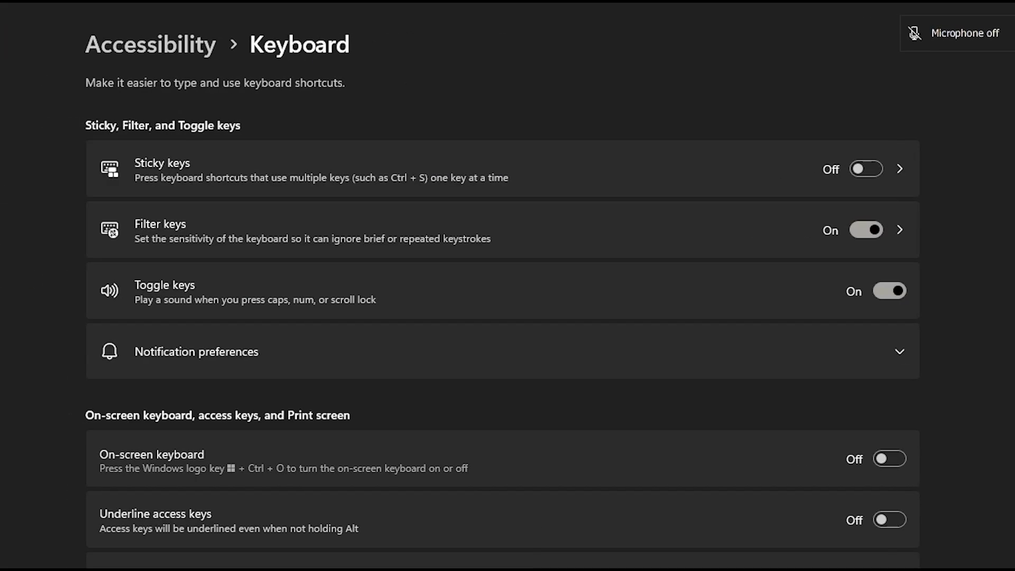
left_click(871, 238)
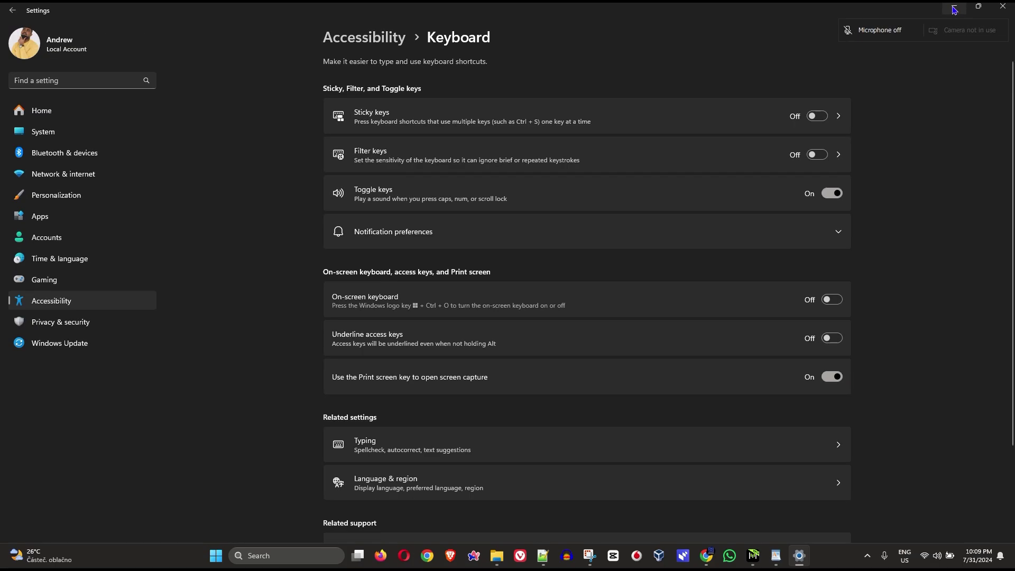
left_click(954, 10)
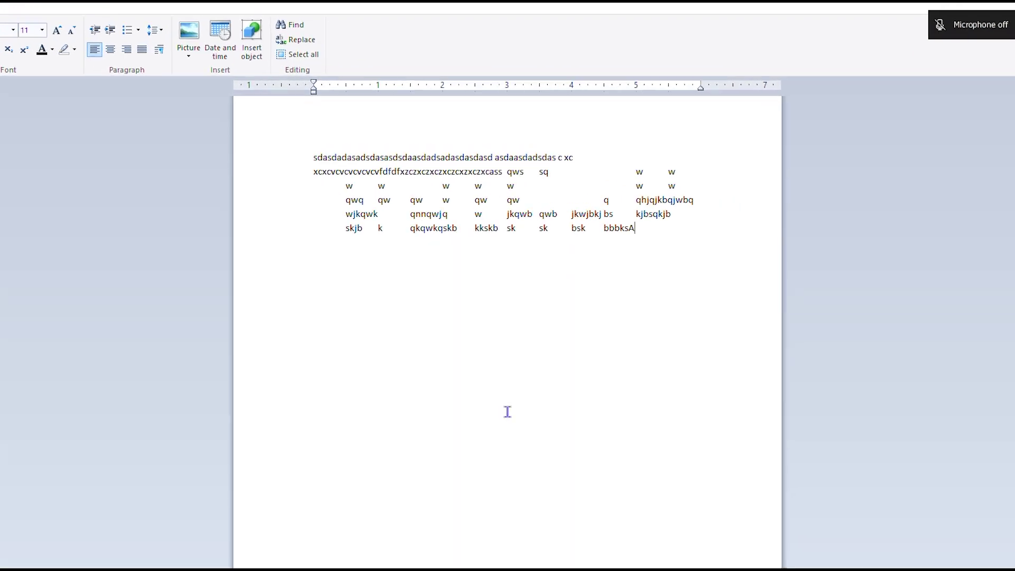
type("FDSDFSFSFSFSDFSDFSDFFSDFSD")
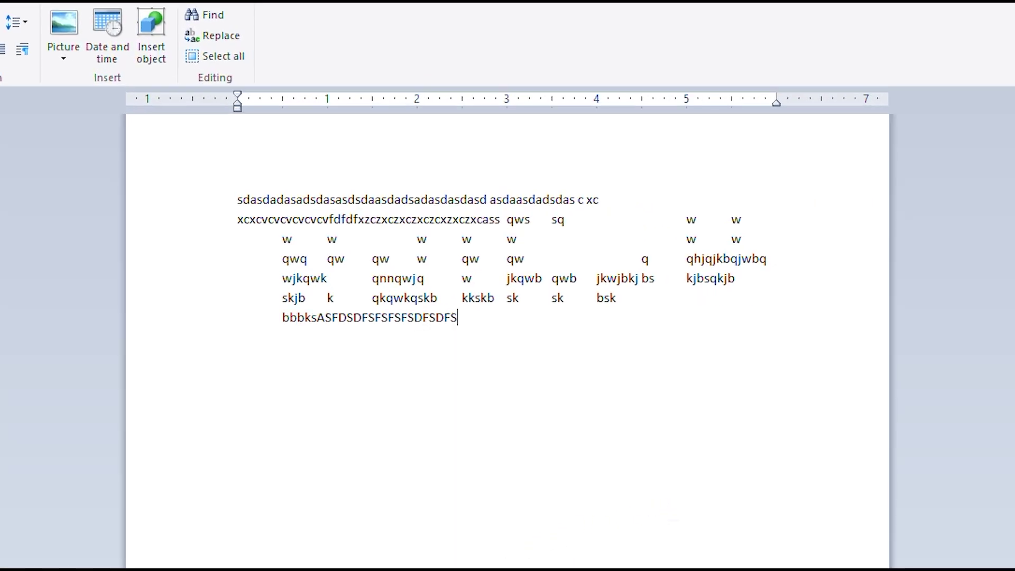
type("FSFSFSFSDFDFSFD")
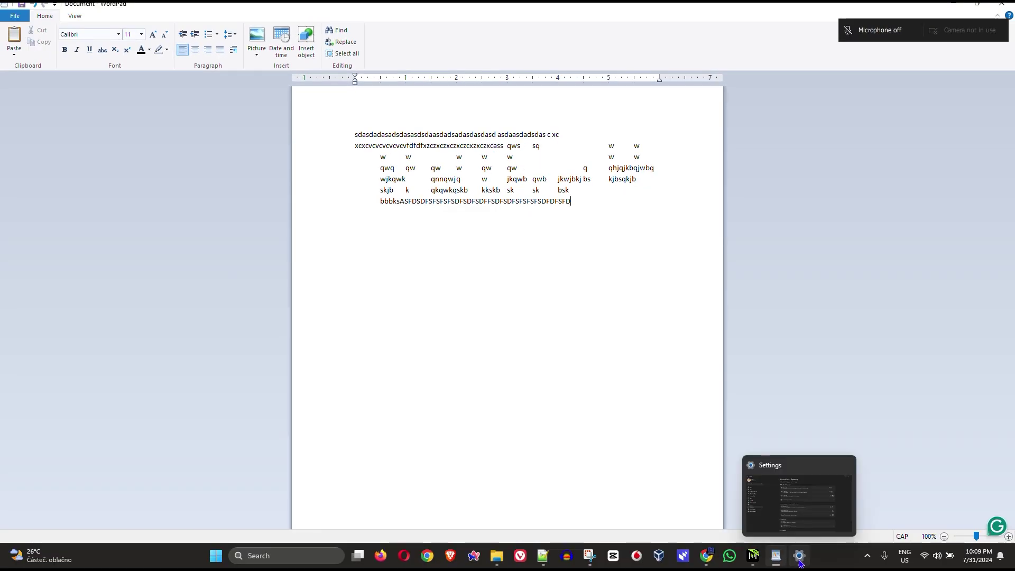
- Turn Filter keys back on and re-enable slow keys, bounce keys and repeat keys
left_click(799, 561)
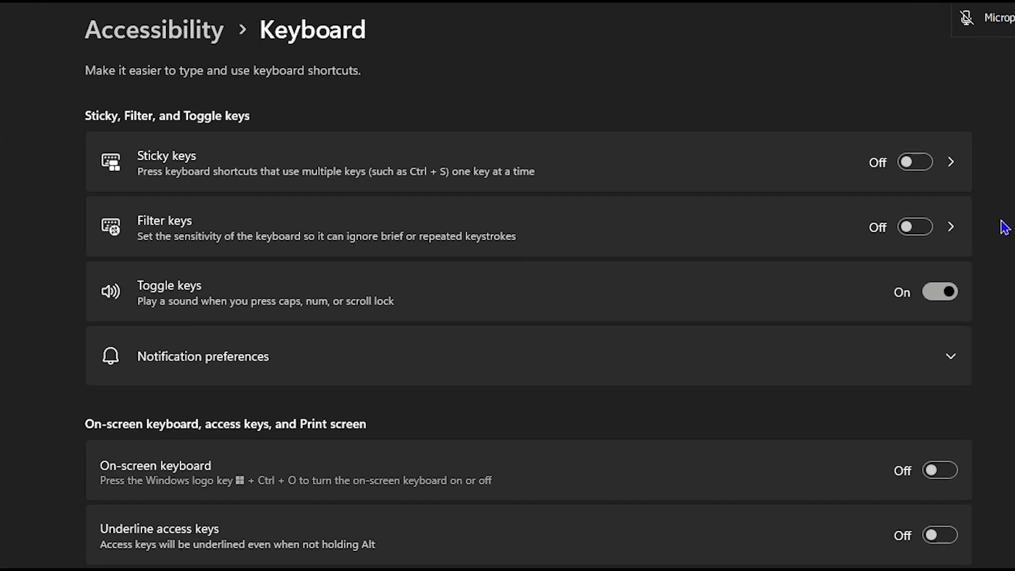
left_click(924, 230)
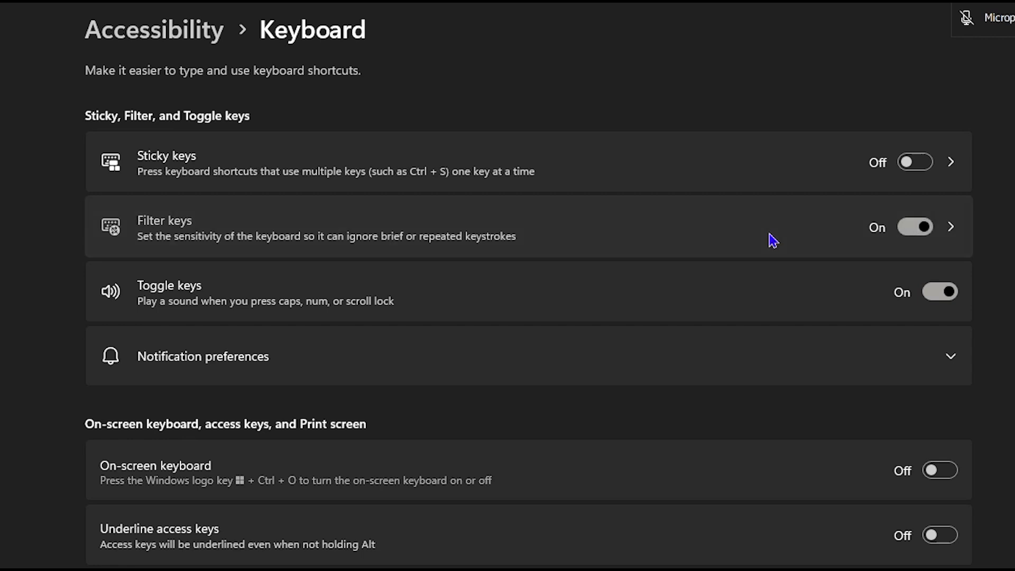
left_click(772, 240)
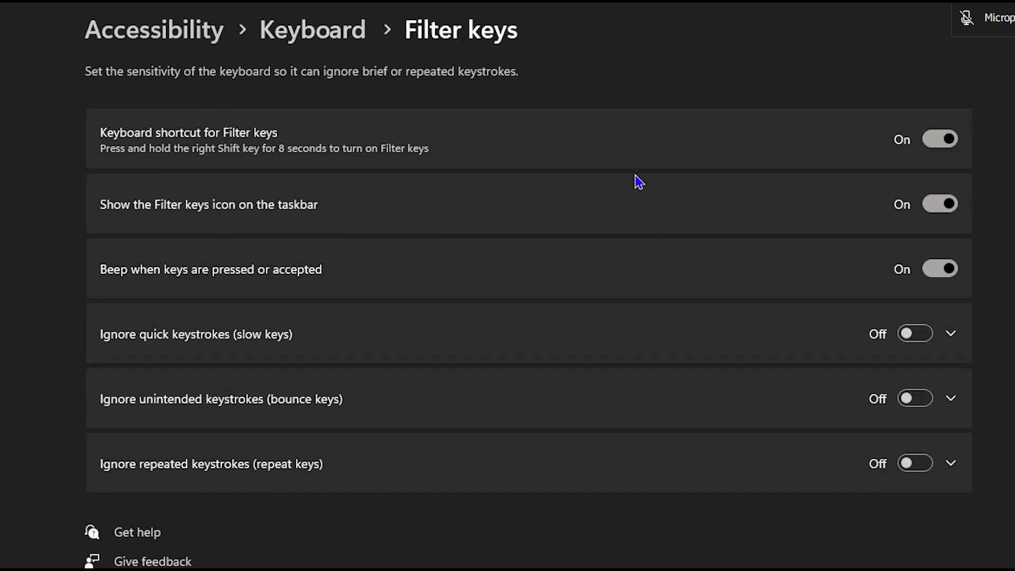
left_click(923, 341)
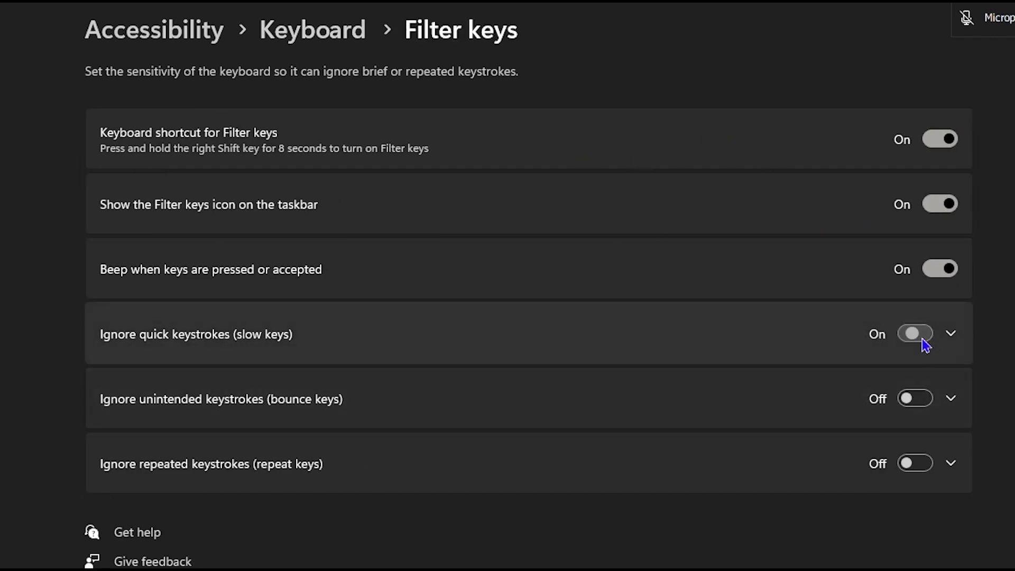
left_click(911, 397)
left_click(912, 463)
- Expand and collapse the repeat, bounce and slow keys rows to review their wait times
left_click(911, 458)
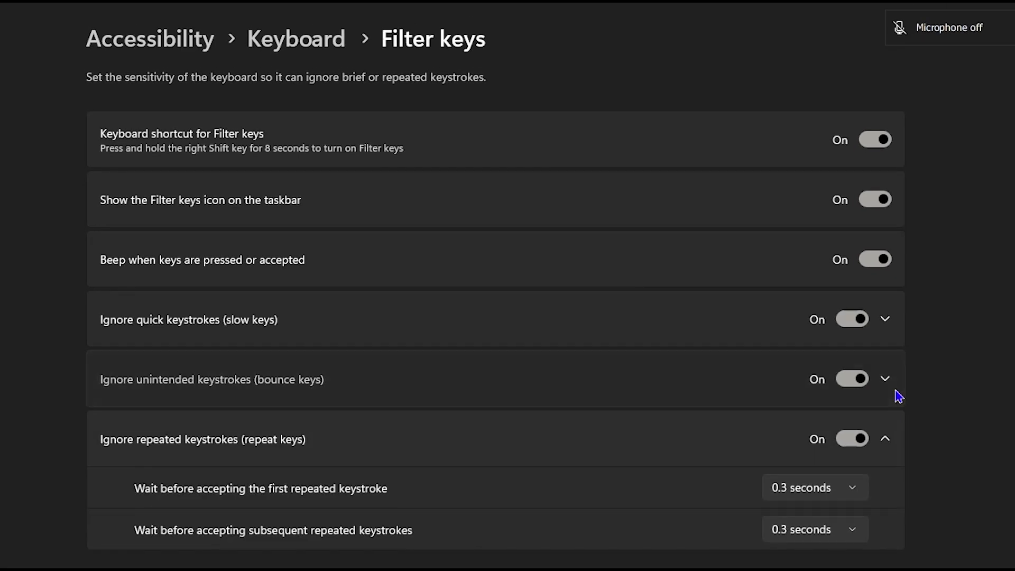
left_click(919, 401)
left_click(912, 339)
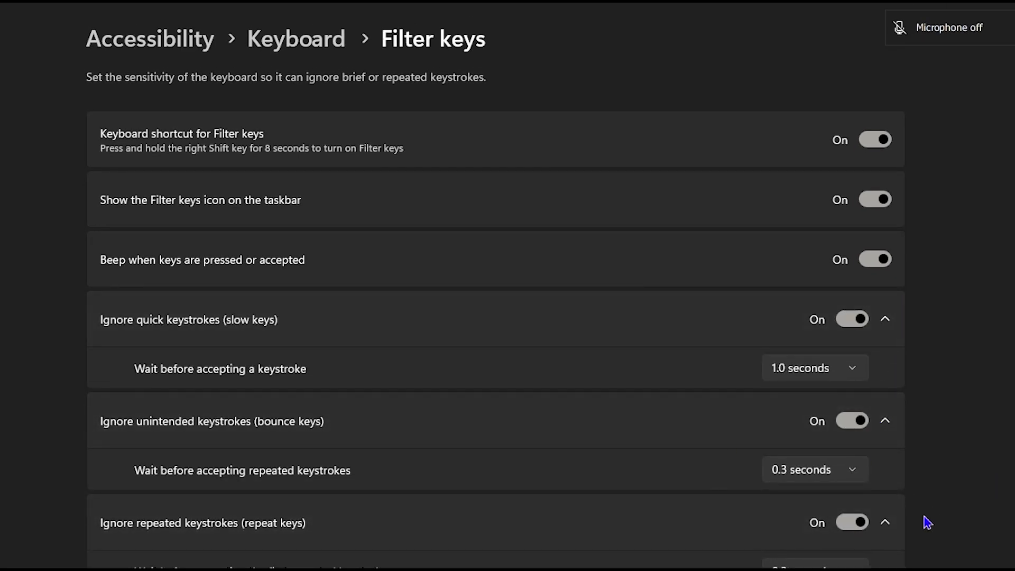
left_click(886, 523)
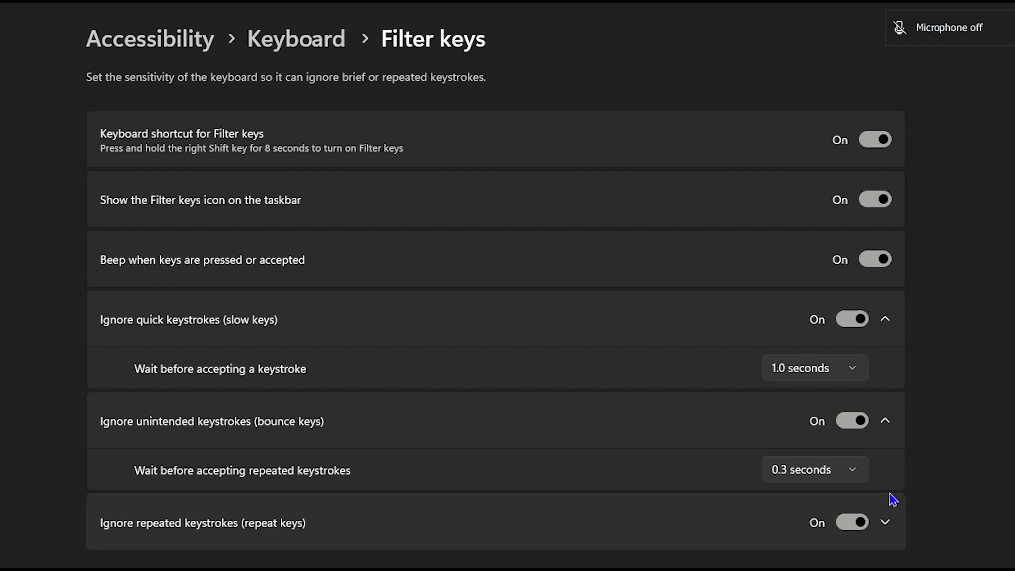
left_click(894, 422)
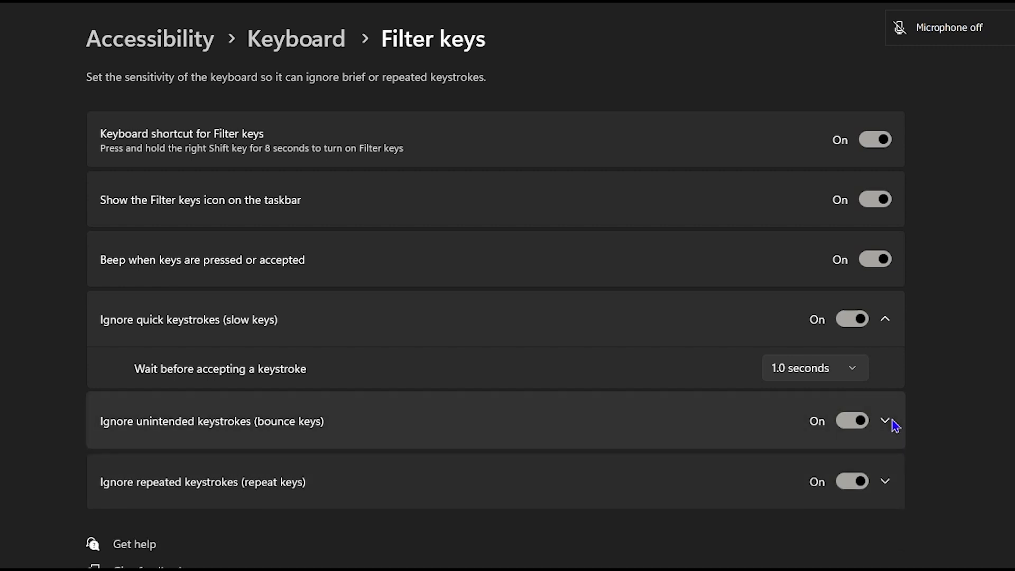
left_click(887, 319)
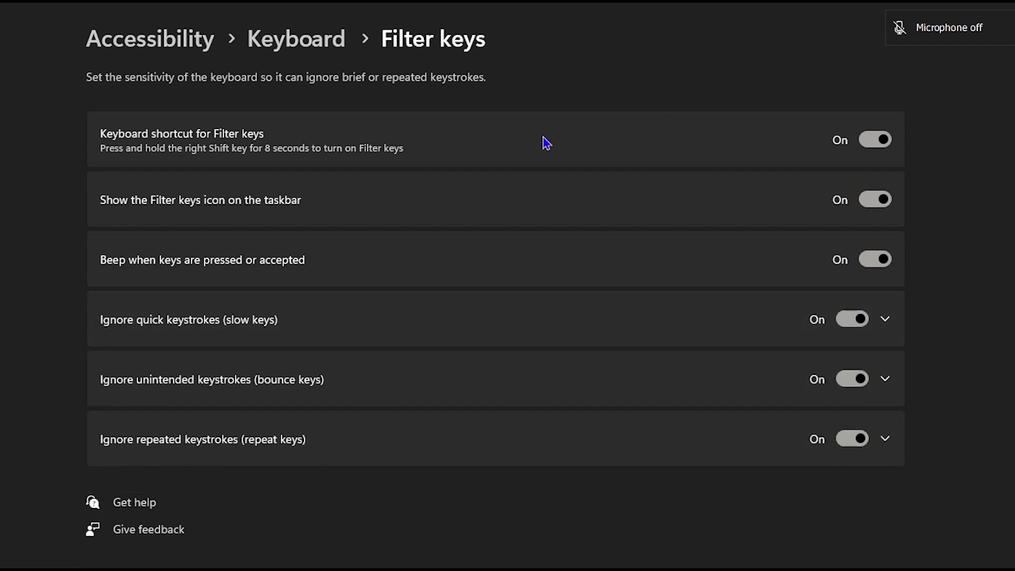